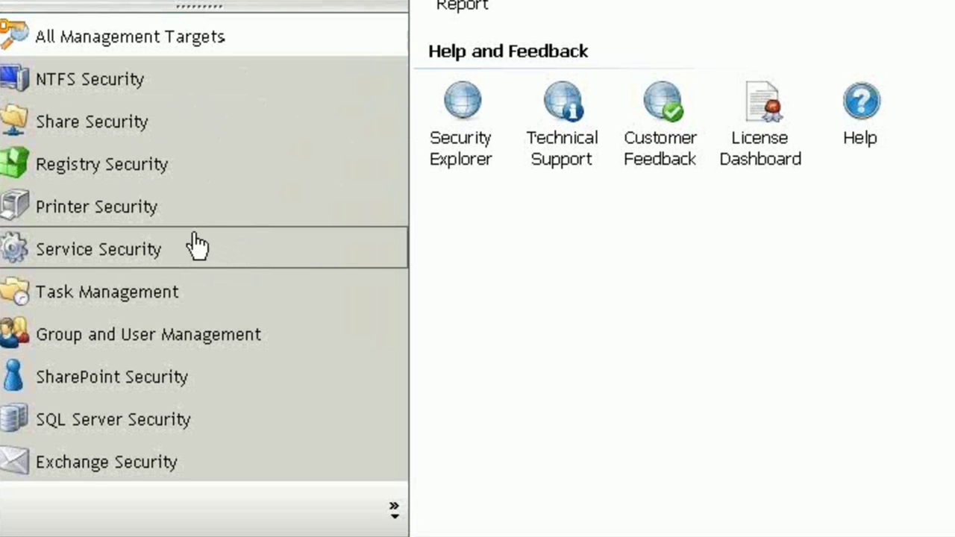
# Open Service Security and switch to its Search panel for finding services by logon account.
pyautogui.click(191, 252)
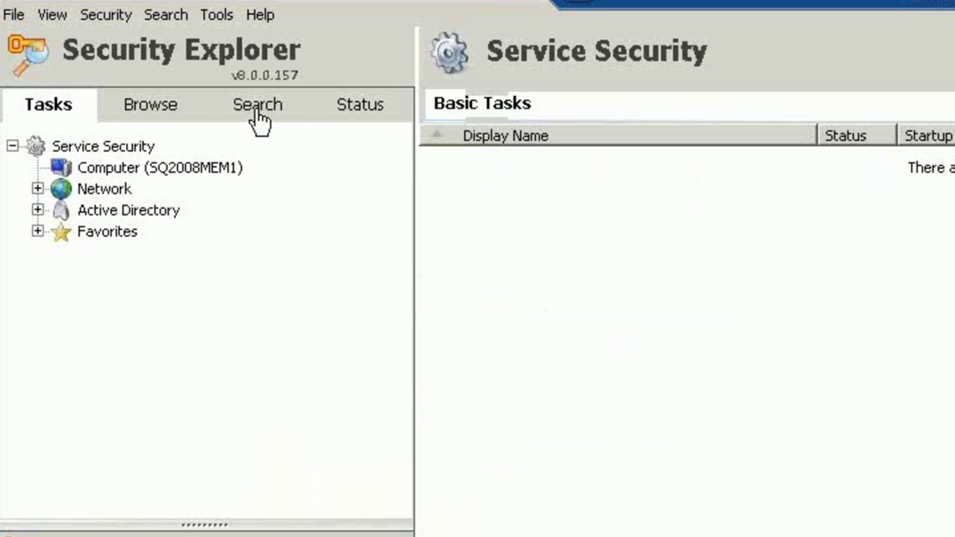
pyautogui.click(258, 112)
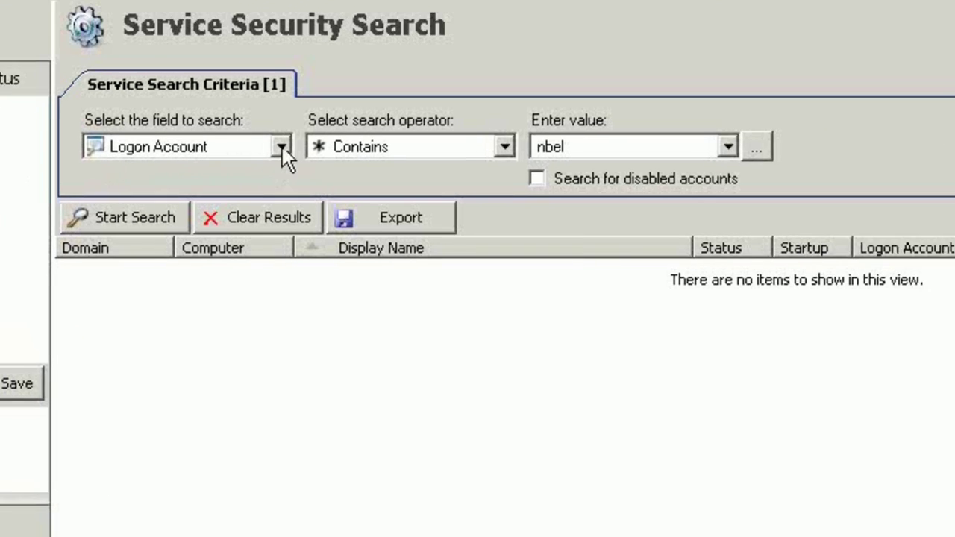
pyautogui.click(236, 143)
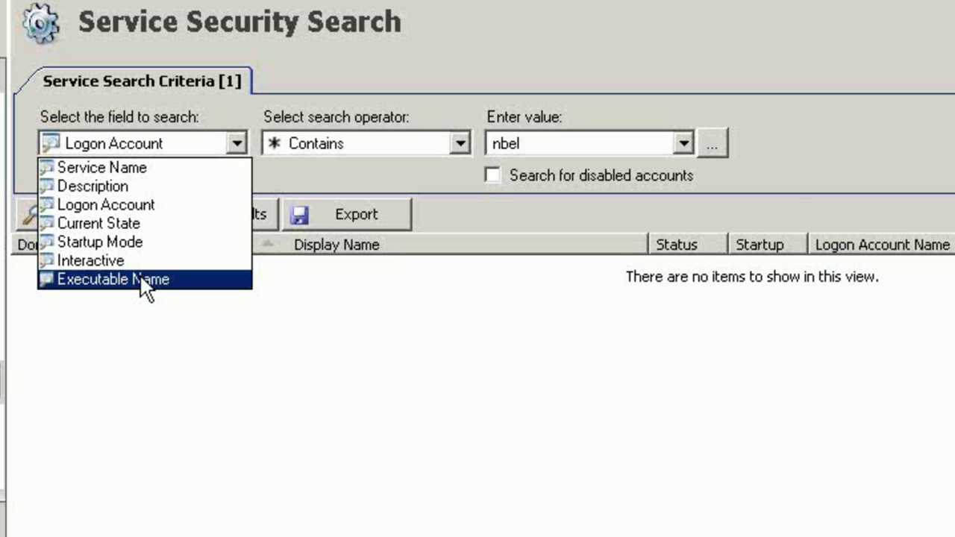
pyautogui.click(155, 208)
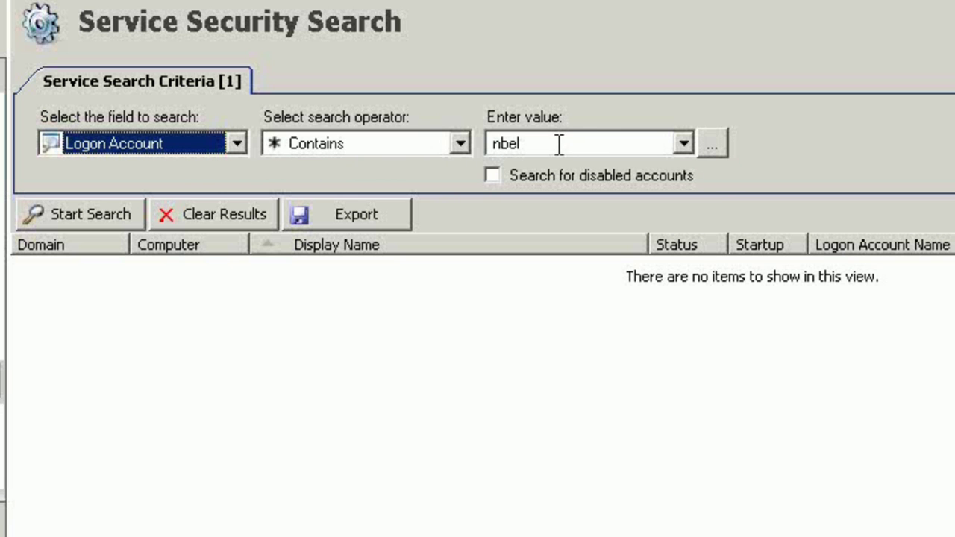
# Run the search, browse the found services, and select them all, starting from Active Template Repair Service.
pyautogui.click(74, 215)
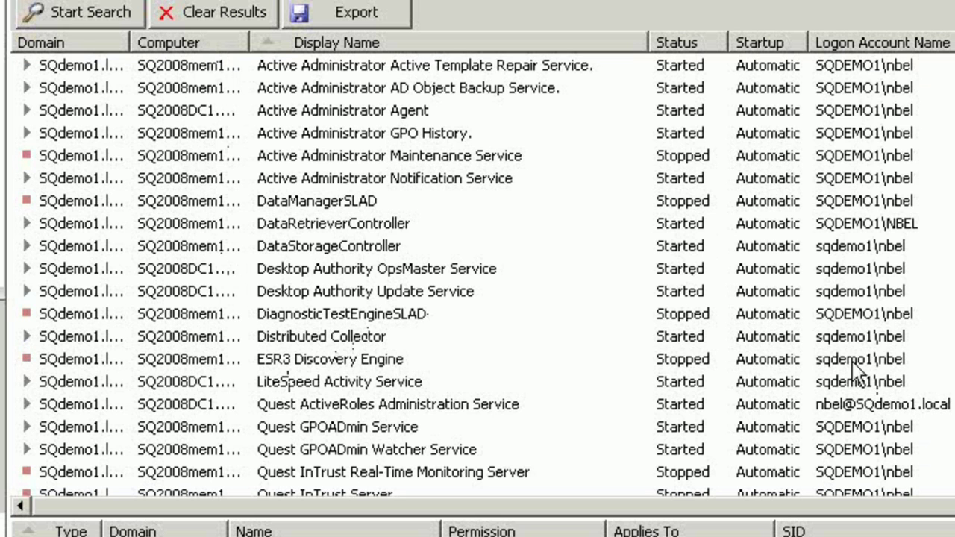
pyautogui.click(221, 66)
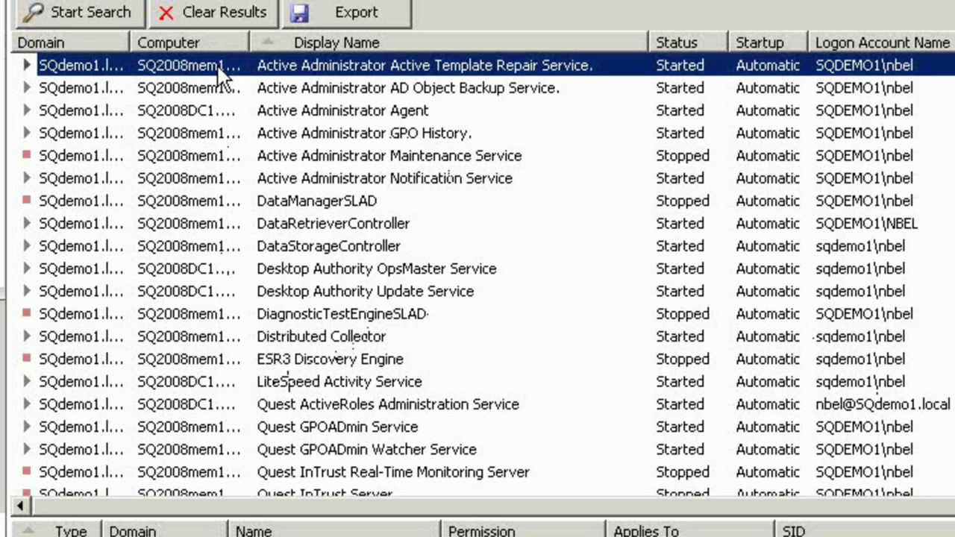
pyautogui.click(223, 110)
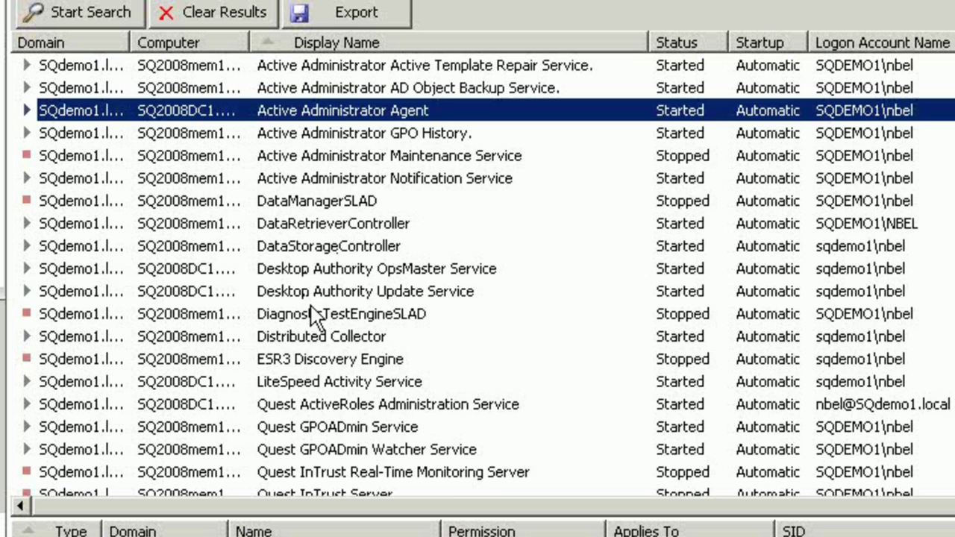
pyautogui.scroll(-4, 331, 336)
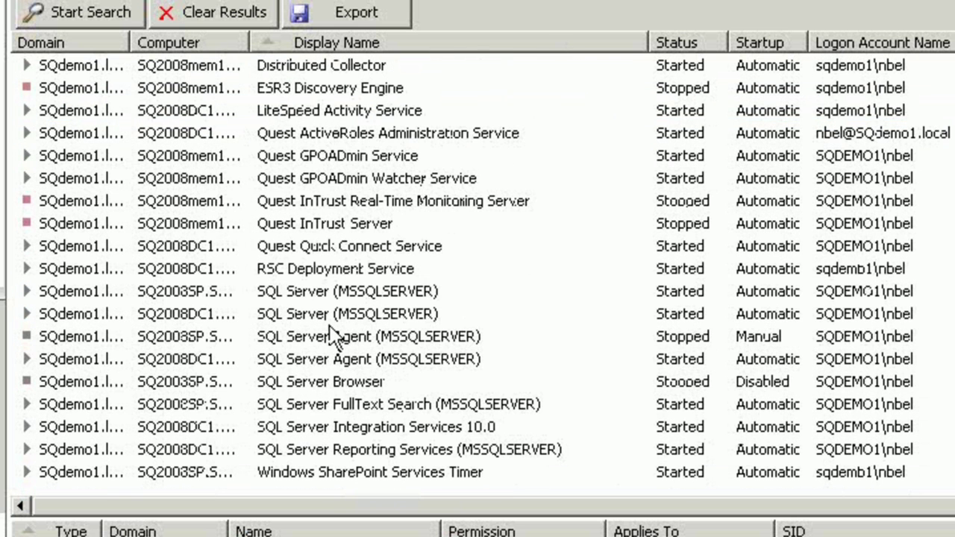
pyautogui.click(217, 404)
pyautogui.scroll(4, 471, 364)
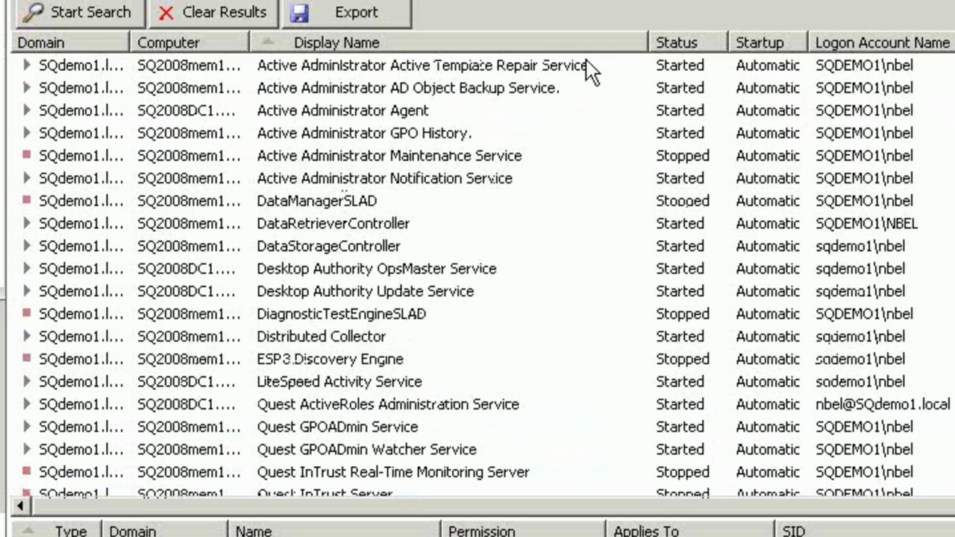
pyautogui.click(676, 56)
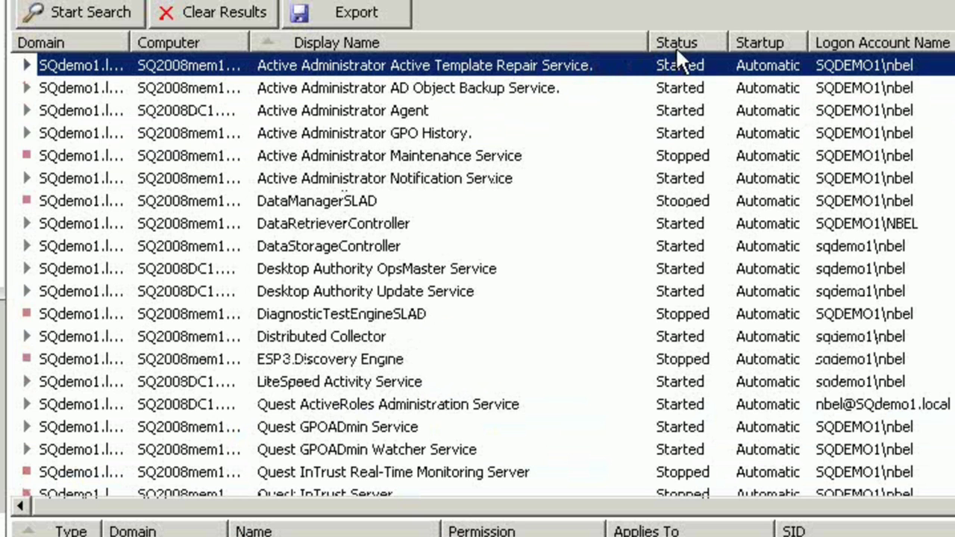
pyautogui.hotkey('shift', 'Down')
pyautogui.hotkey('shift', 'Down')
pyautogui.hotkey('shift', 'Down')
pyautogui.hotkey('shift', 'Down')
pyautogui.hotkey('shift', 'Down')
pyautogui.hotkey('shift', 'Down')
pyautogui.hotkey('shift', 'Down')
pyautogui.hotkey('shift', 'Down')
pyautogui.hotkey('shift', 'Down')
pyautogui.hotkey('shift', 'Down')
pyautogui.hotkey('shift', 'Down')
pyautogui.hotkey('shift', 'Down')
pyautogui.hotkey('shift', 'Down')
pyautogui.hotkey('shift', 'Down')
pyautogui.hotkey('shift', 'Down')
pyautogui.hotkey('shift', 'Down')
pyautogui.hotkey('shift', 'Down')
pyautogui.hotkey('shift', 'Down')
pyautogui.hotkey('shift', 'Down')
pyautogui.hotkey('shift', 'Down')
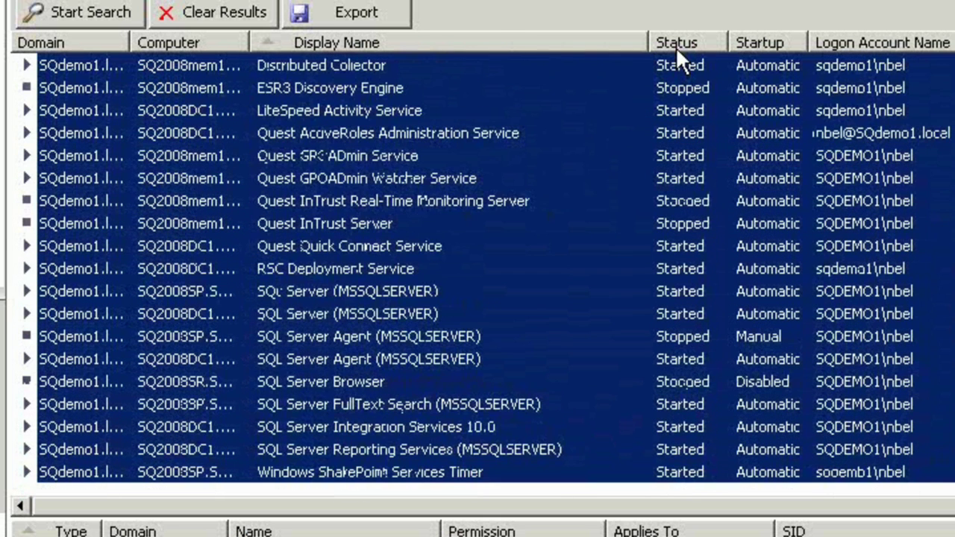
# Open Properties for all 31 selected services and enable Change Log On on the Log On tab.
pyautogui.rightClick(561, 125)
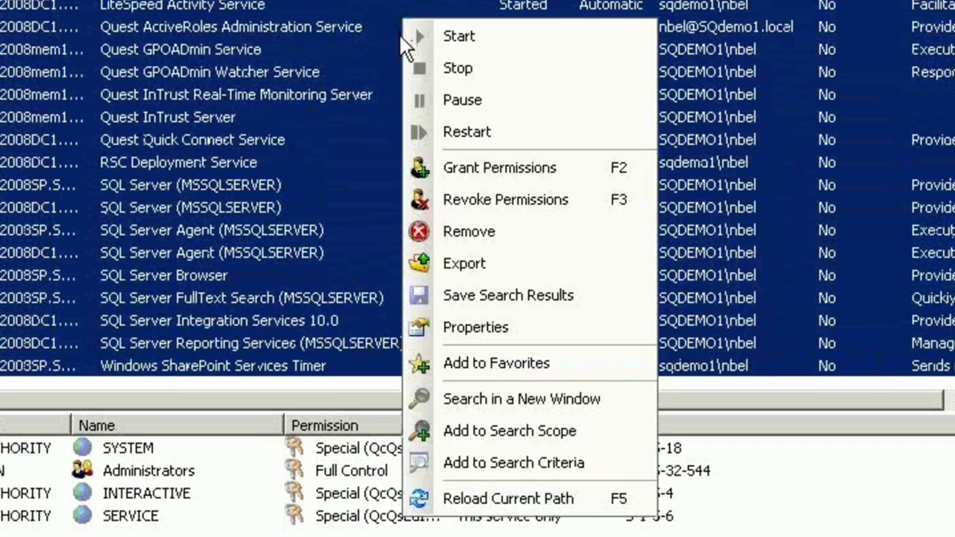
pyautogui.click(484, 329)
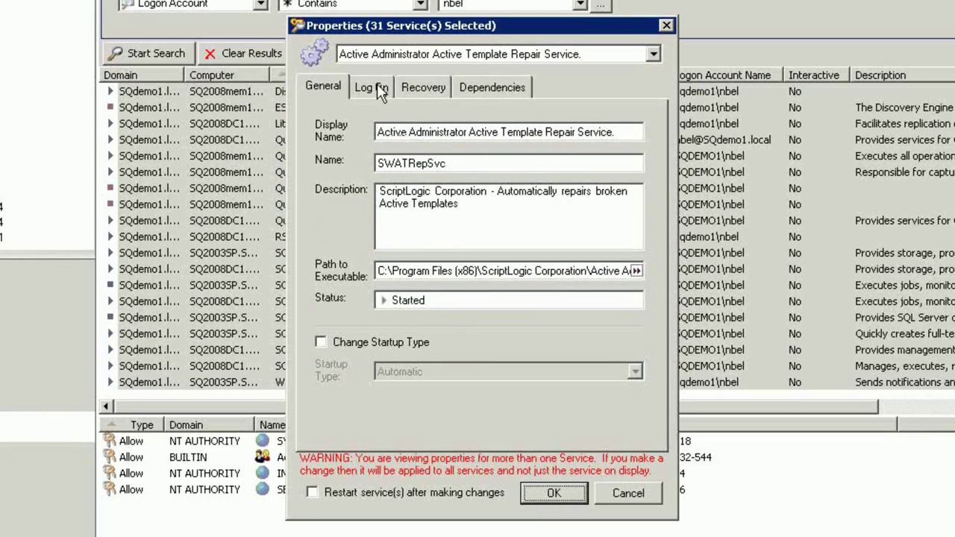
pyautogui.click(376, 85)
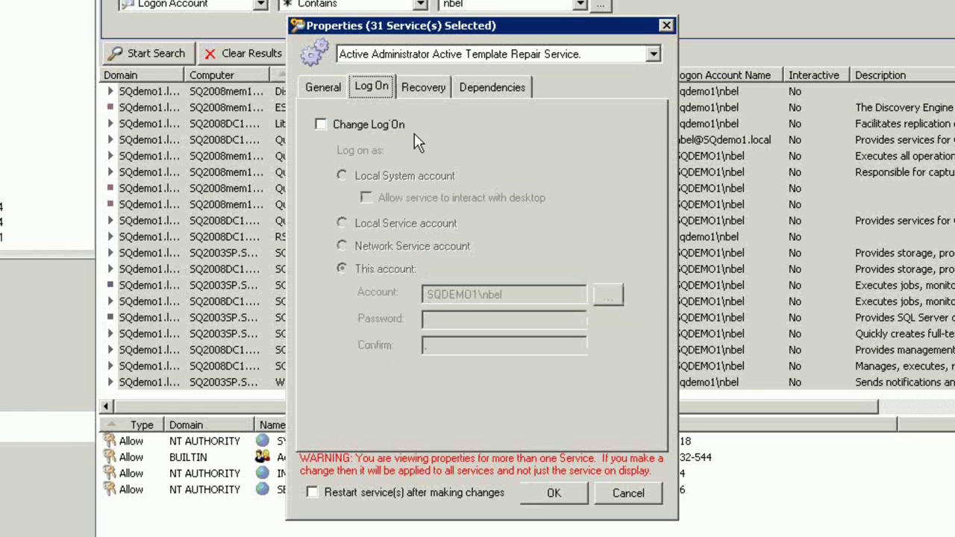
pyautogui.click(320, 124)
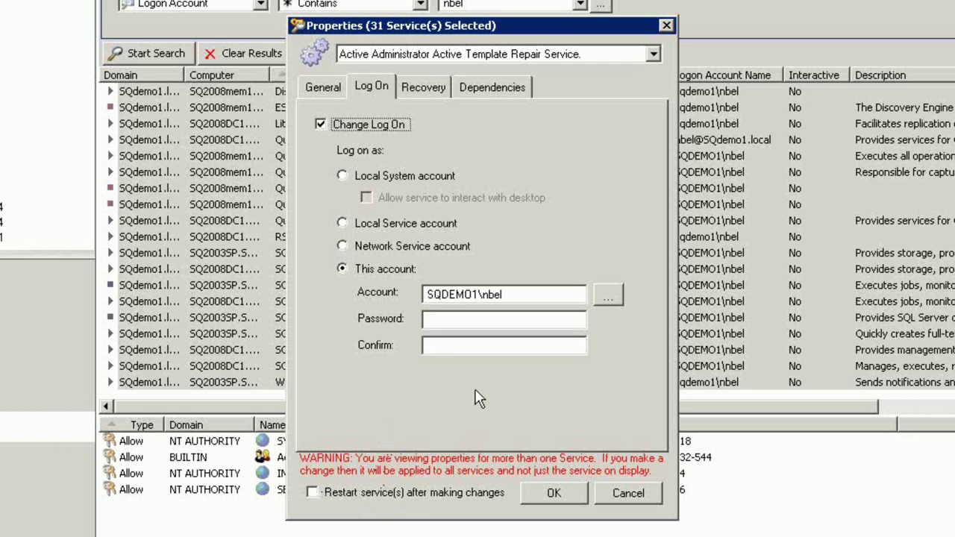
# Cancel the properties and list Logon Accounts, selecting the first active service account (21-day password age).
pyautogui.click(634, 494)
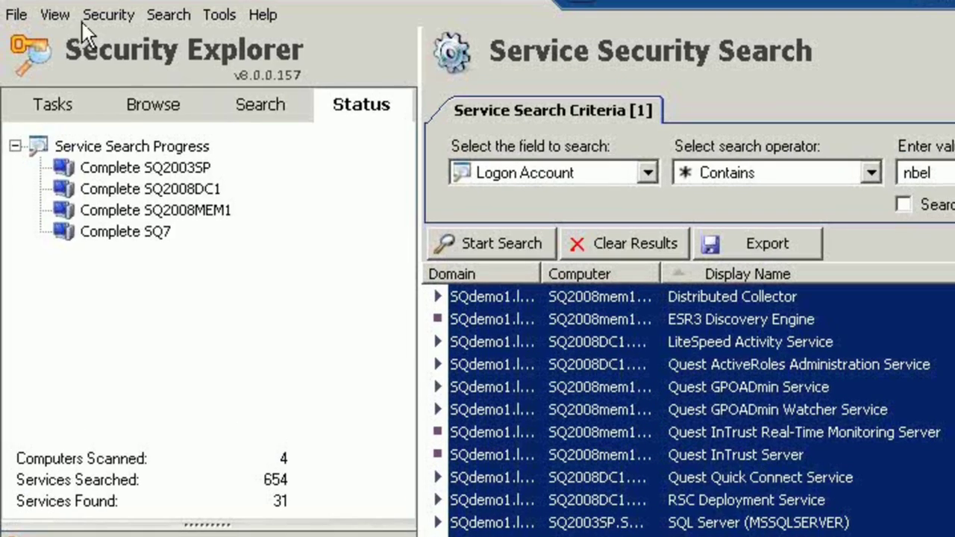
pyautogui.click(55, 15)
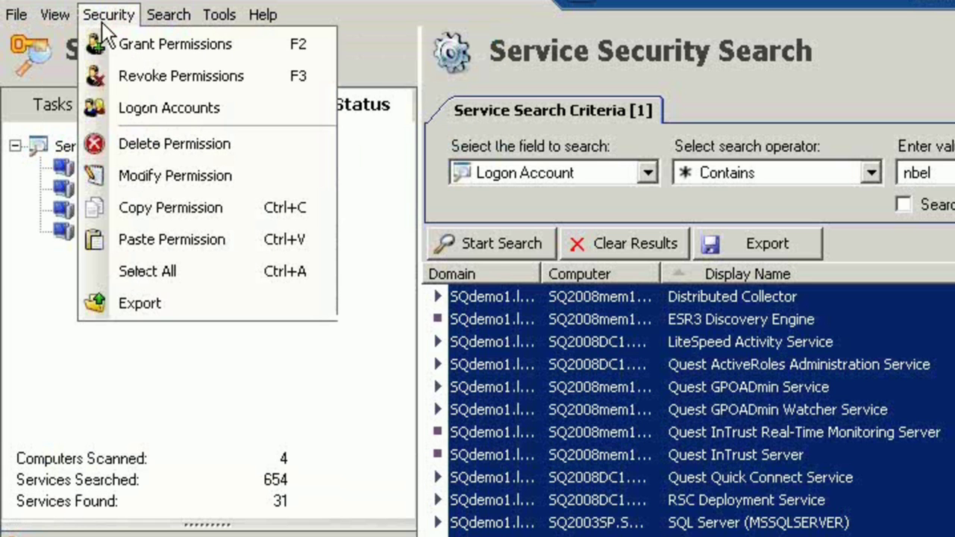
pyautogui.click(121, 110)
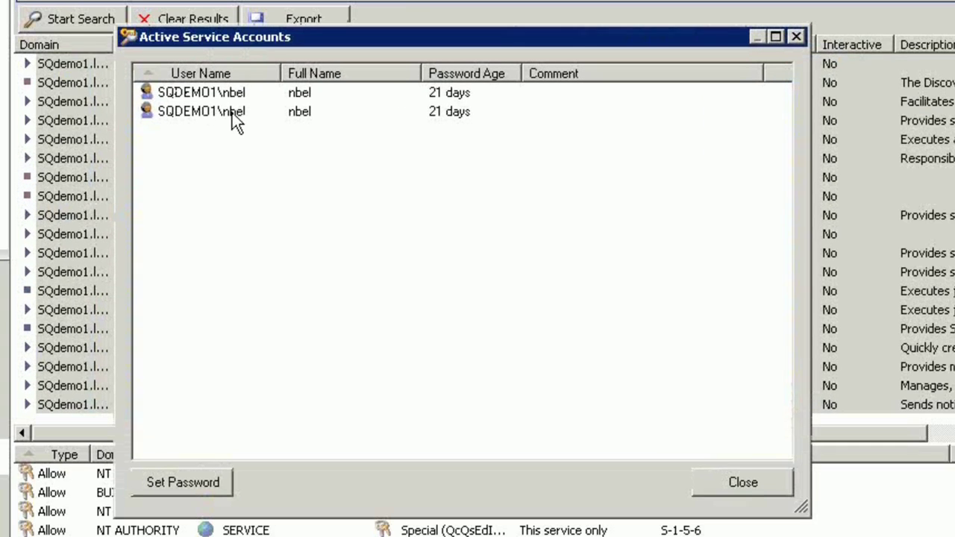
pyautogui.click(227, 93)
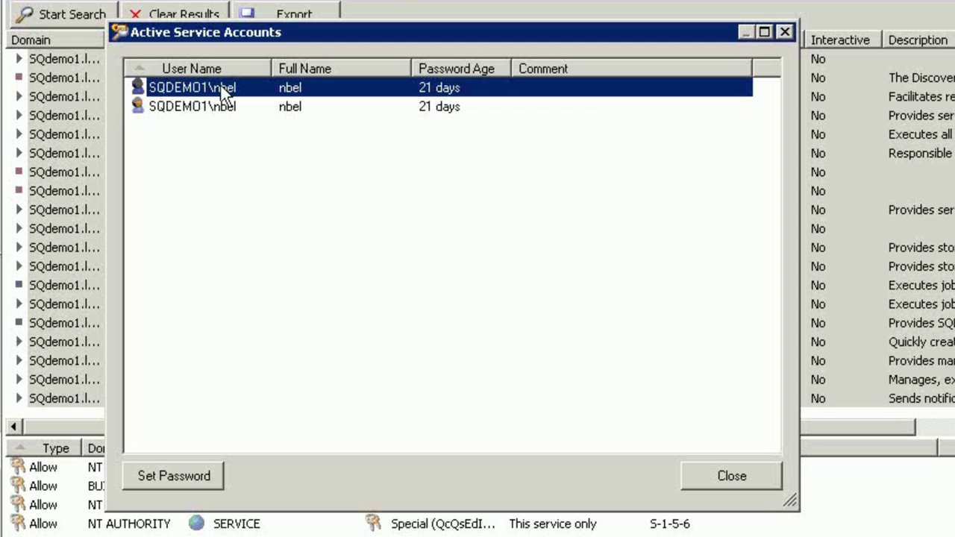
# Open Set Password, tick 'Also change all related service logon account passwords', then cancel unchanged.
pyautogui.click(197, 474)
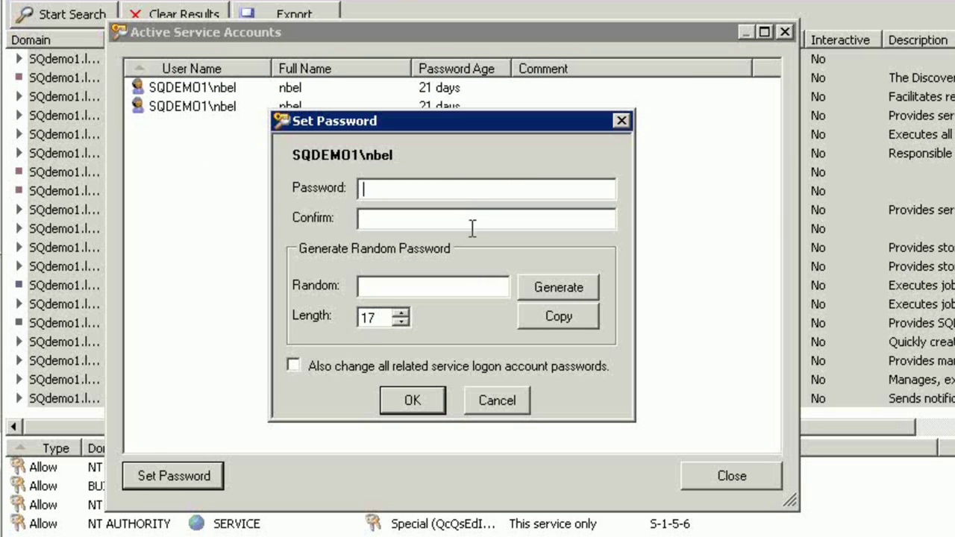
pyautogui.click(305, 364)
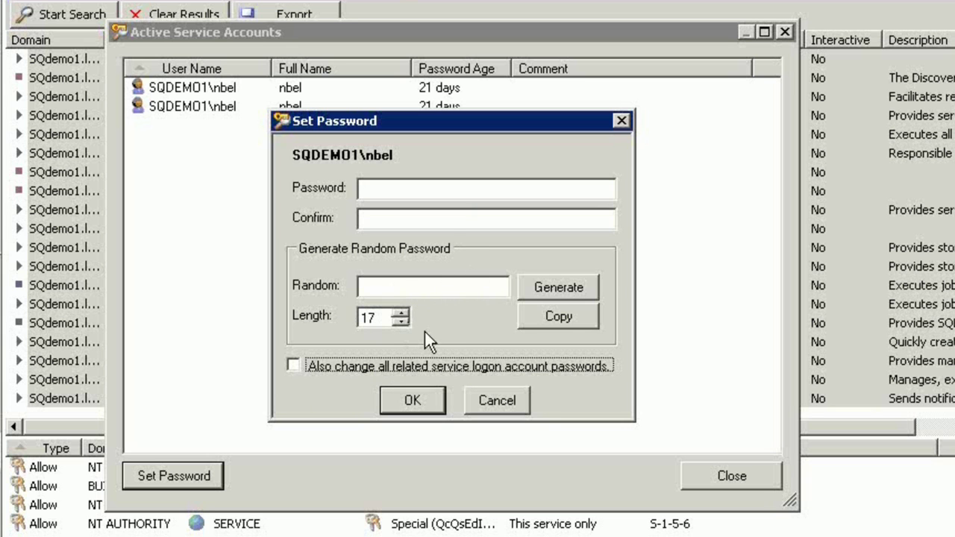
pyautogui.click(492, 397)
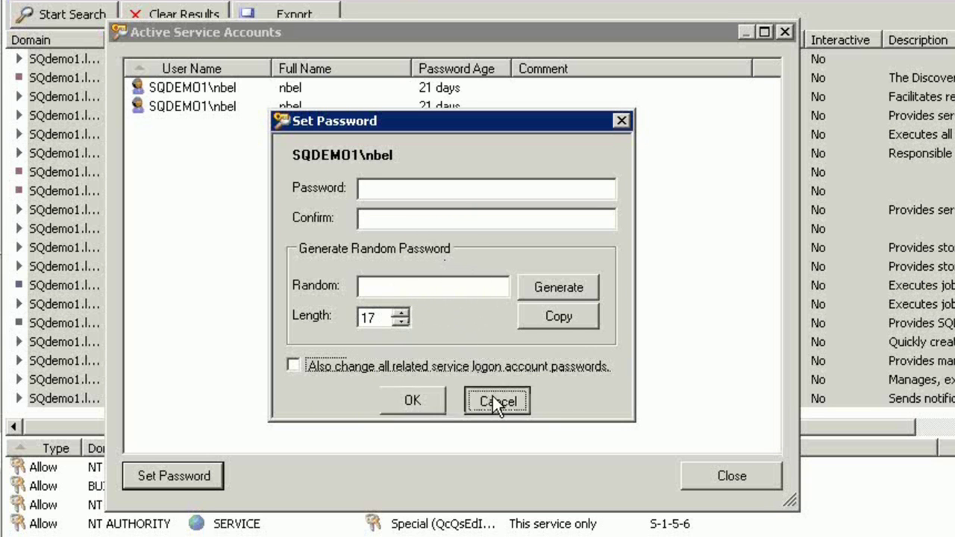
pyautogui.click(712, 472)
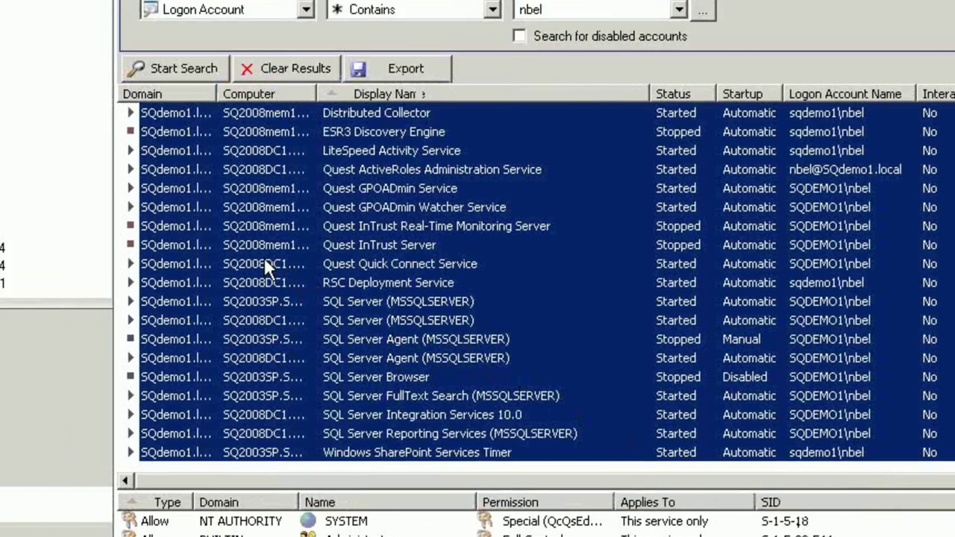